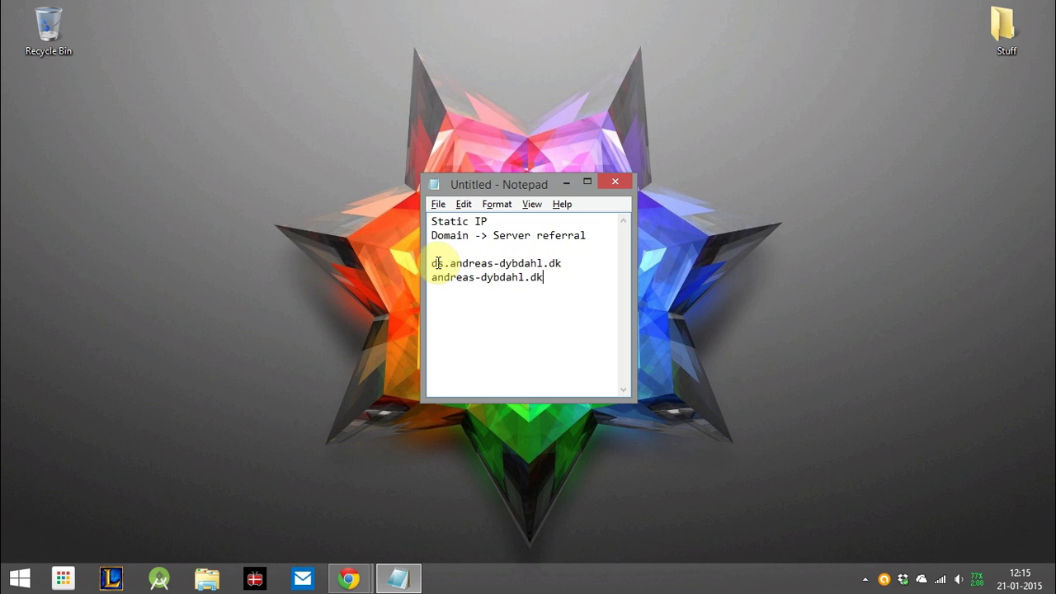
# Remove the ds.andreas-dybdahl.dk and andreas-dybdahl.dk lines from the Notepad note.
pyautogui.moveTo(563, 264); pyautogui.dragTo(537, 264)
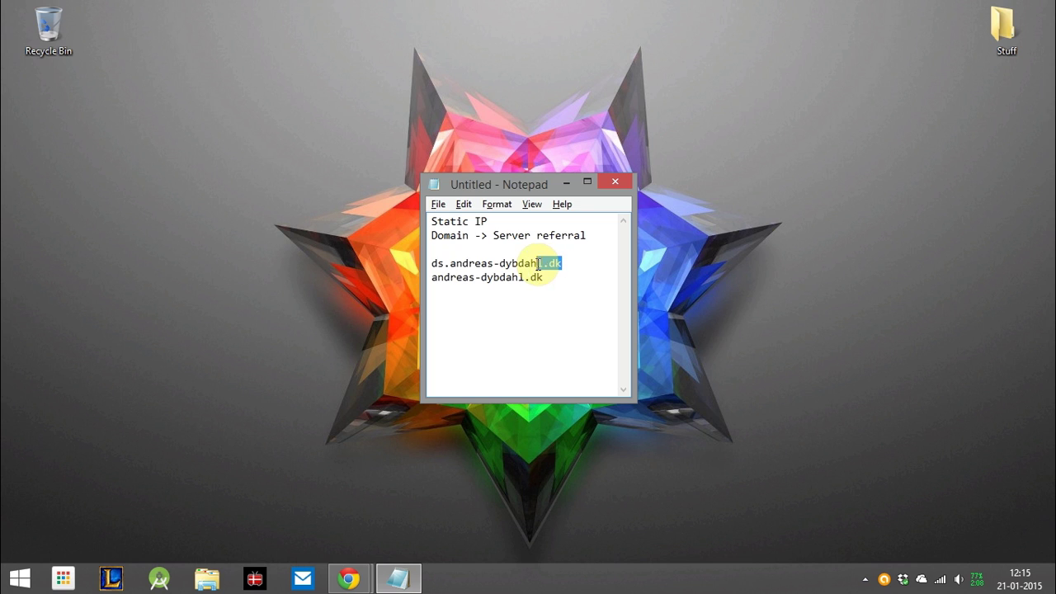
pyautogui.click(443, 264)
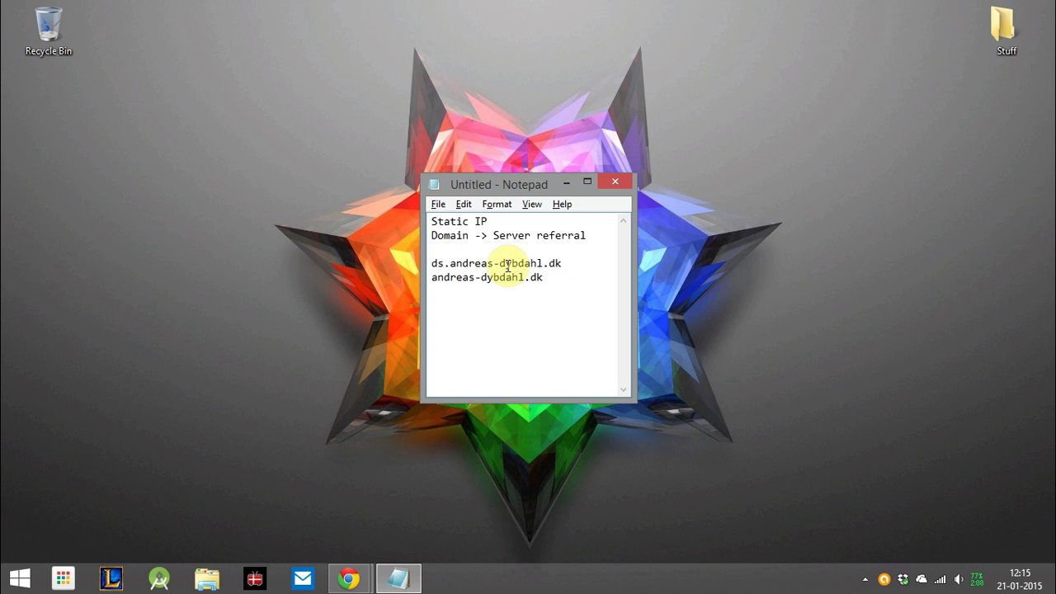
pyautogui.click(437, 277)
pyautogui.moveTo(443, 277); pyautogui.dragTo(554, 276)
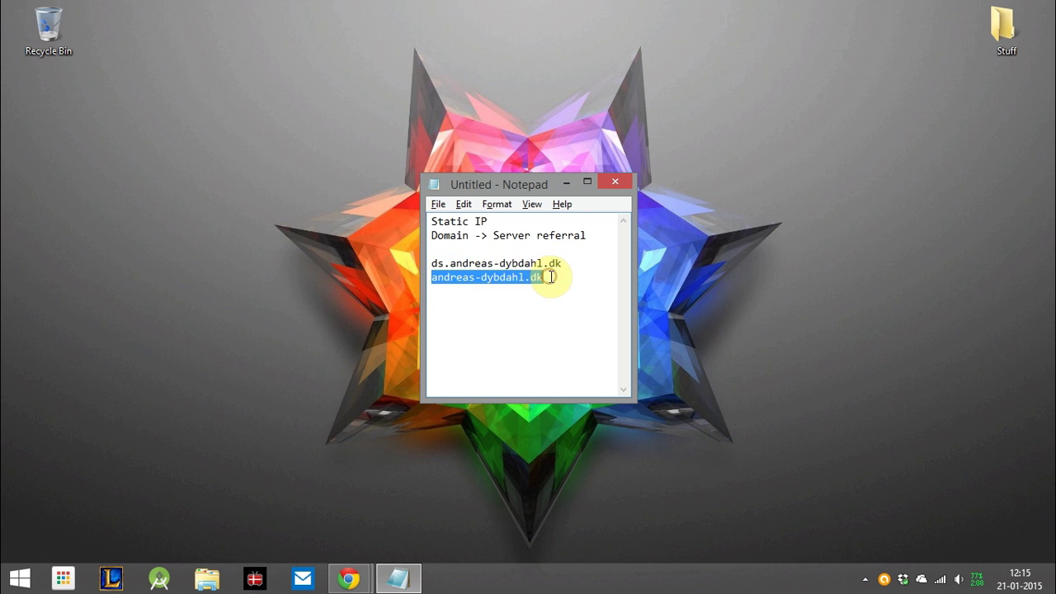
pyautogui.click(551, 279)
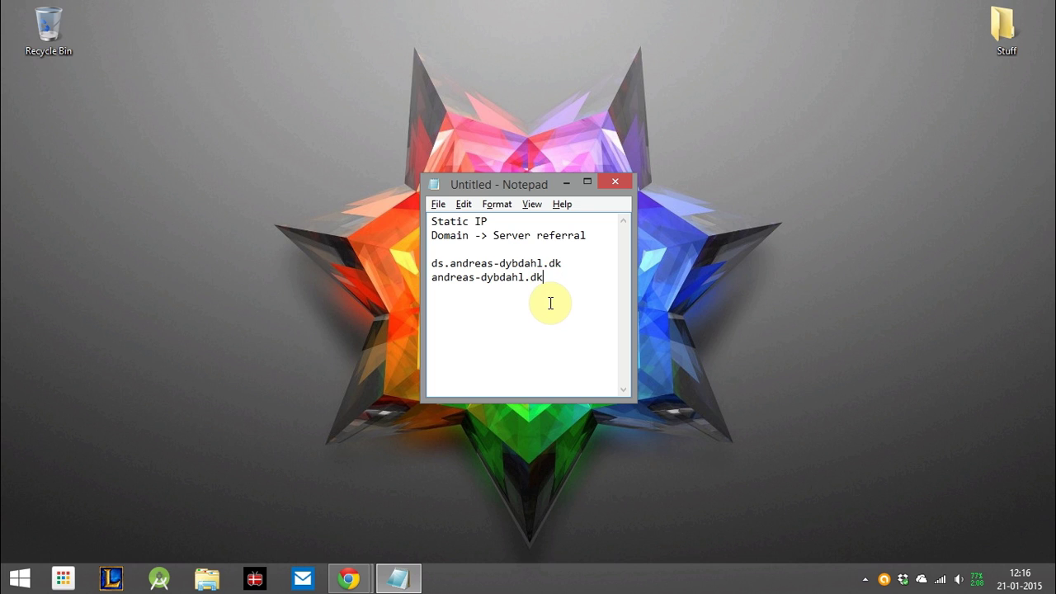
pyautogui.hotkey('ctrl', 'z')
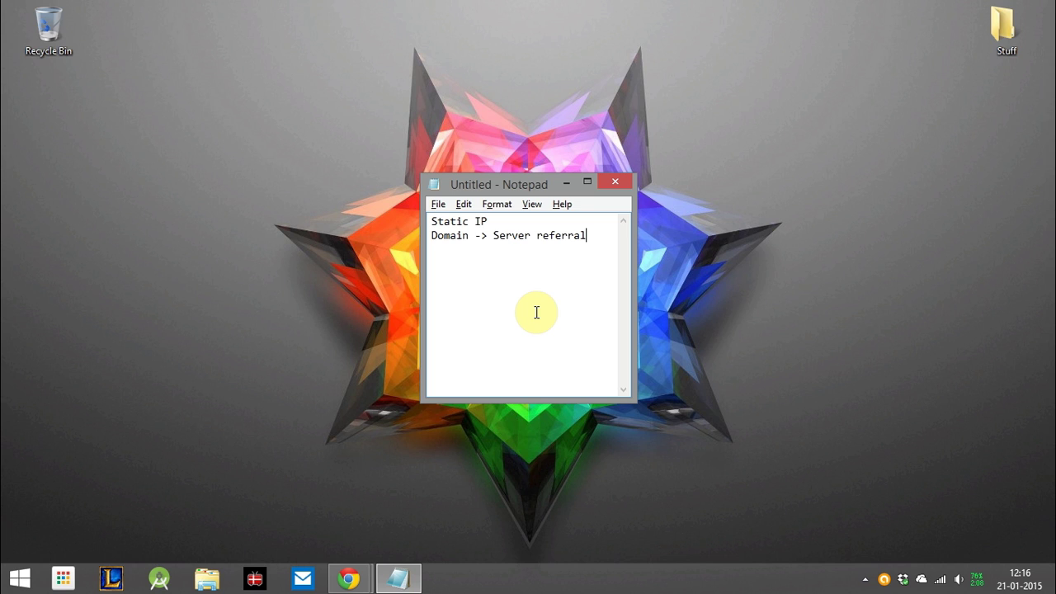
# Switch from Notepad to the Chrome window showing the Google Danmark page.
pyautogui.hotkey('alt', 'Tab')
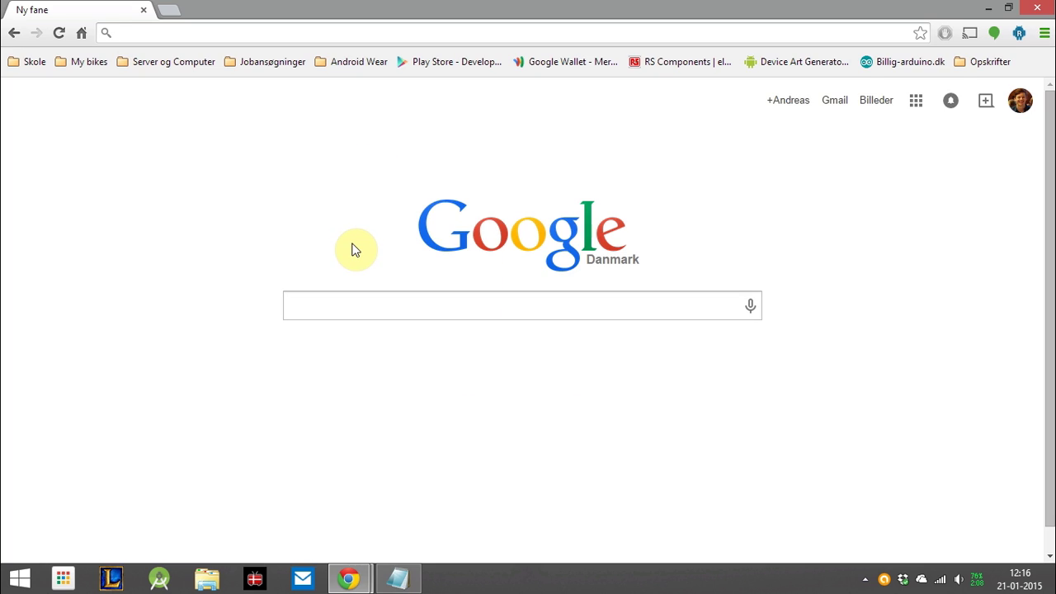
# Navigate Chrome to whatsmyip.org, fixing mistyped letters in the address.
pyautogui.write('h')
pyautogui.press('BackSpace')
pyautogui.press('BackSpace')
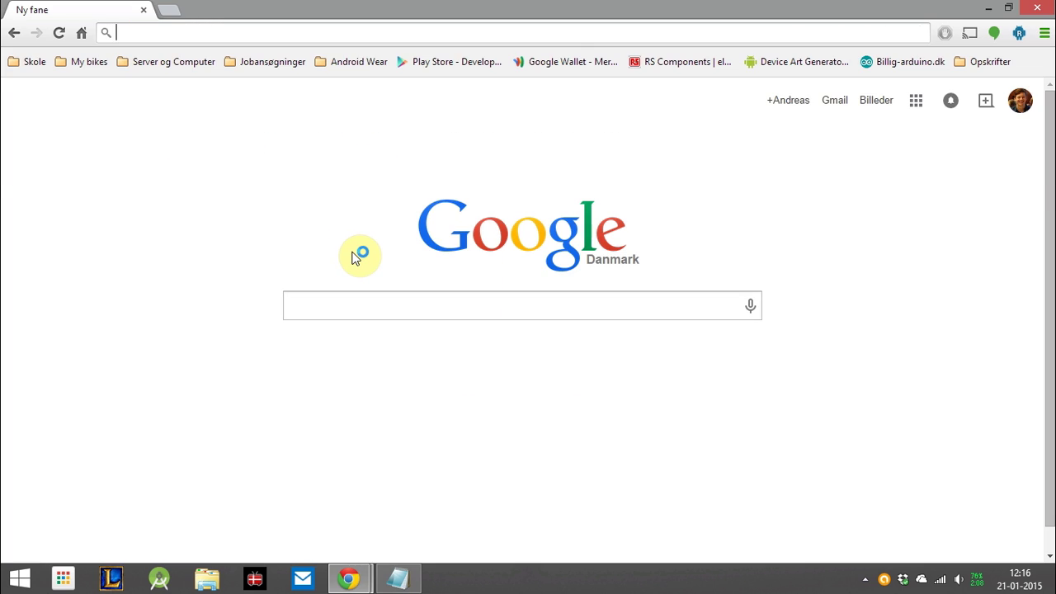
pyautogui.write('e')
pyautogui.press('BackSpace')
pyautogui.press('BackSpace')
pyautogui.write('whats')
pyautogui.press('Return')
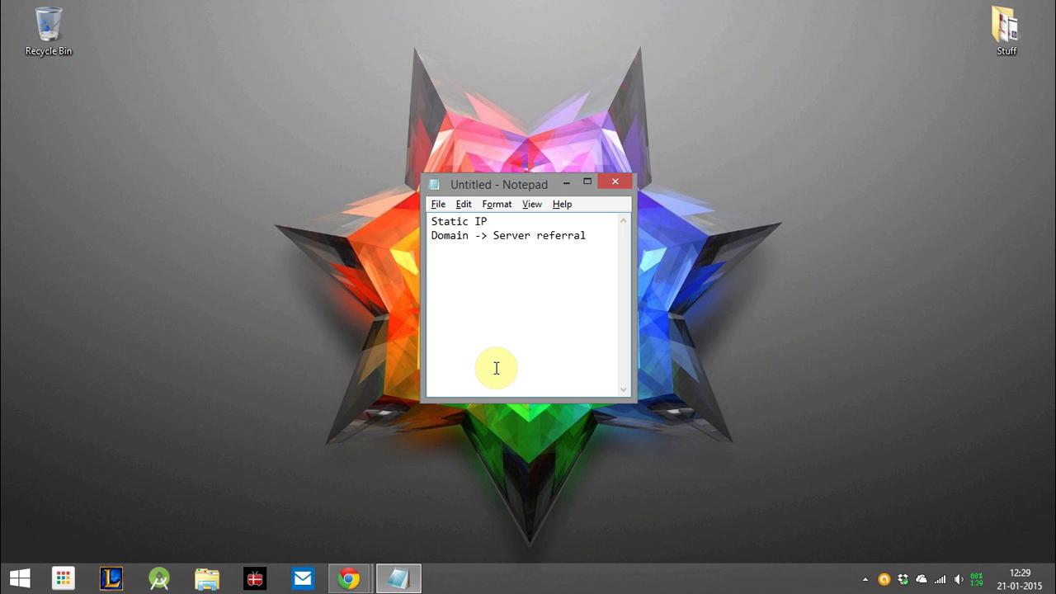
# Return to the Meebox DNS Management page and inspect the first A record targeting 77.66.80.26.
pyautogui.hotkey('alt', 'Tab')
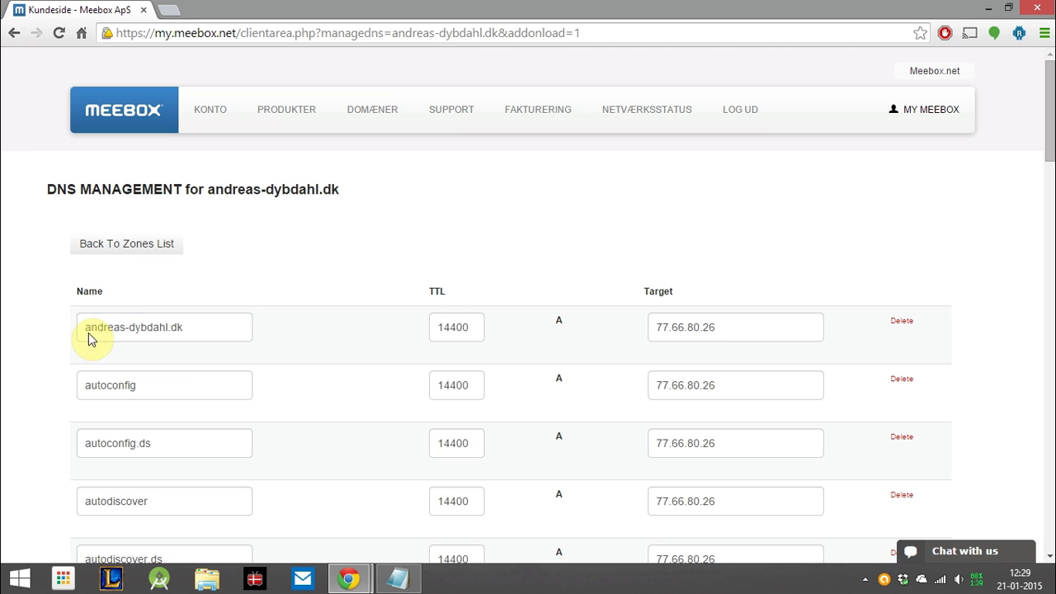
pyautogui.scroll(-6, 557, 324)
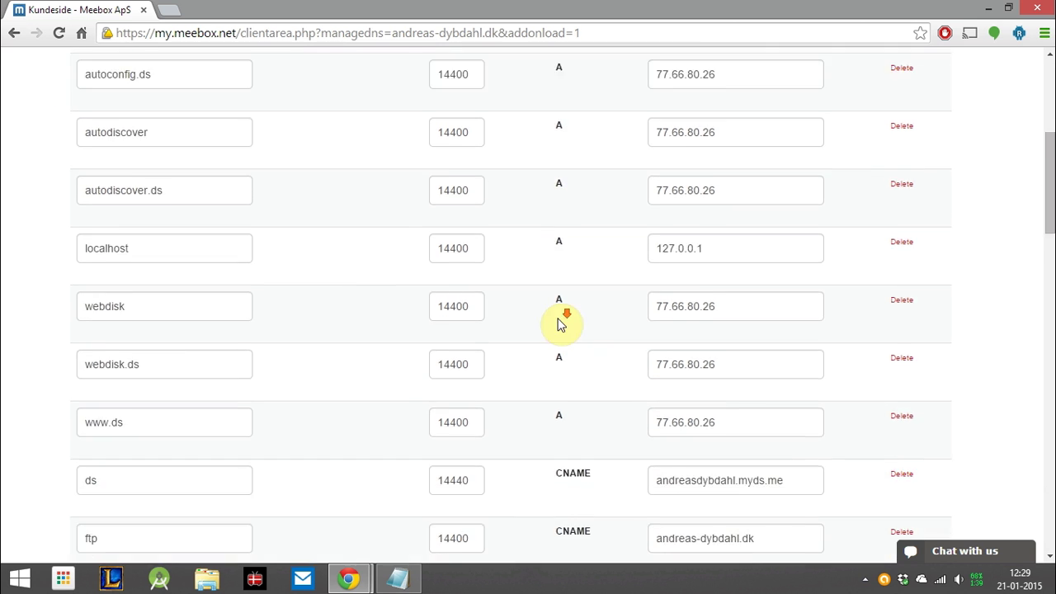
pyautogui.scroll(5, 562, 324)
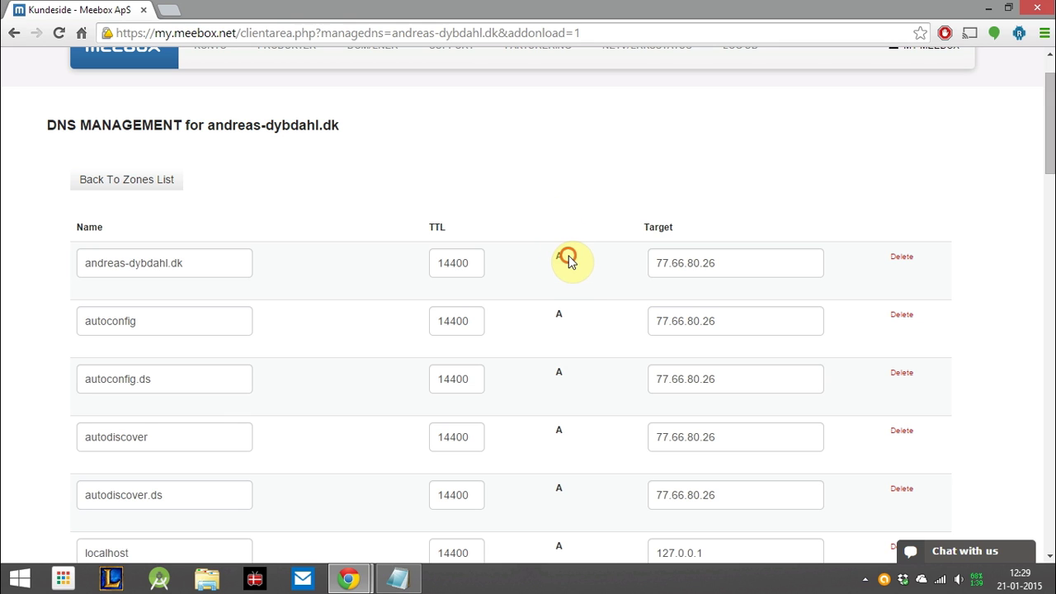
pyautogui.doubleClick(558, 257)
pyautogui.moveTo(185, 262); pyautogui.dragTo(66, 264)
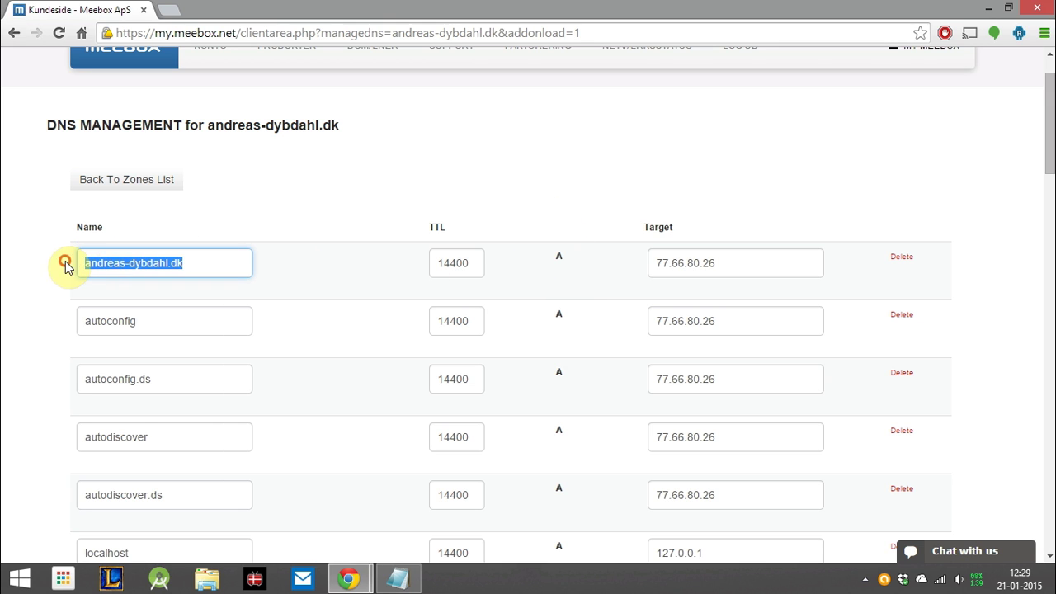
pyautogui.click(195, 261)
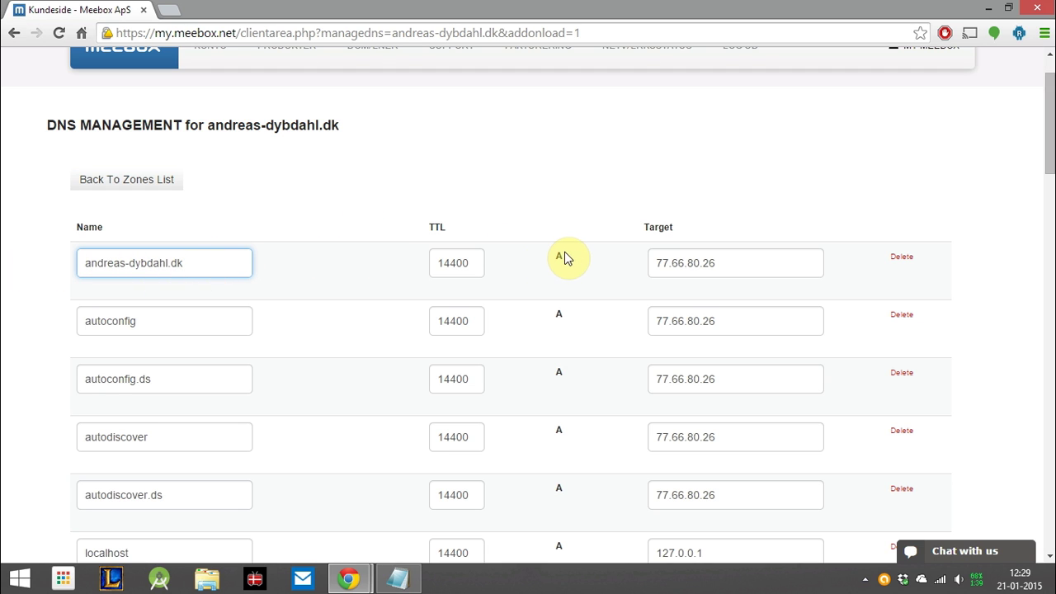
pyautogui.click(602, 267)
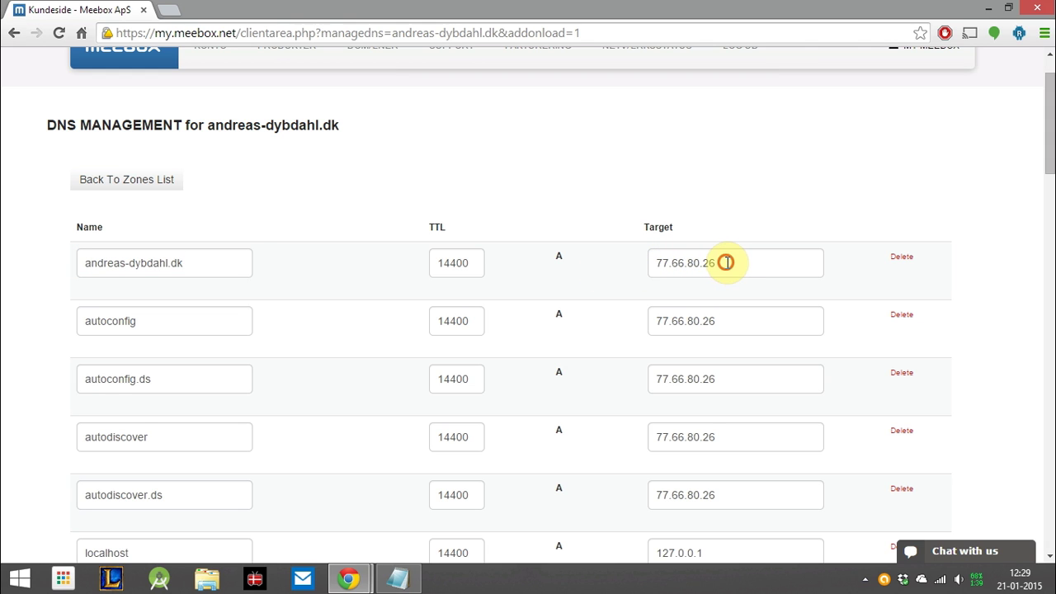
pyautogui.moveTo(731, 262); pyautogui.dragTo(626, 268)
pyautogui.click(589, 222)
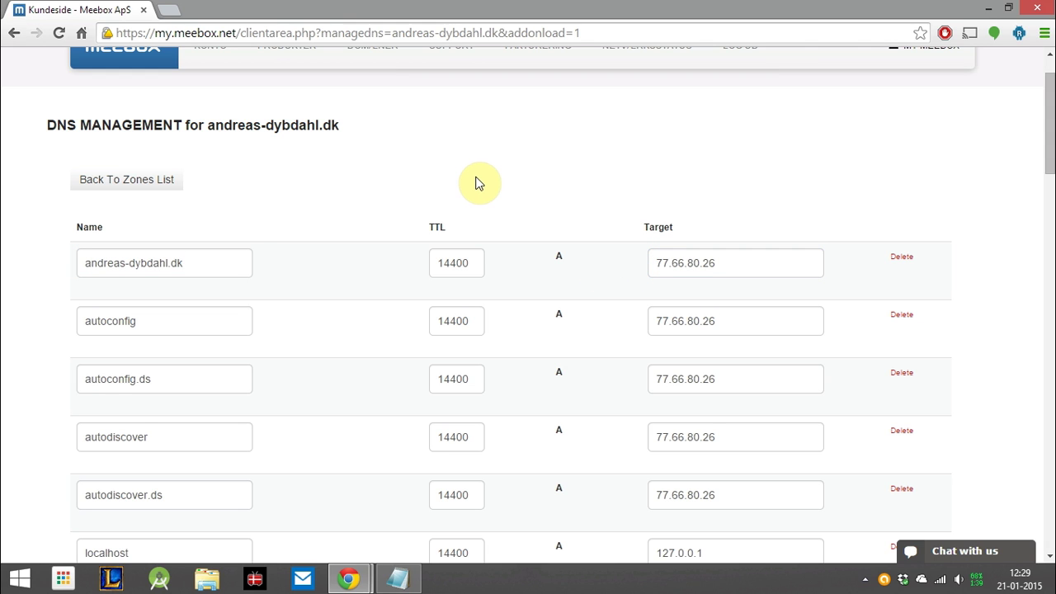
# Load whatsmyip.org in a new tab and select the shown IP 176.21.243.18.
pyautogui.hotkey('ctrl', 't')
pyautogui.write('what')
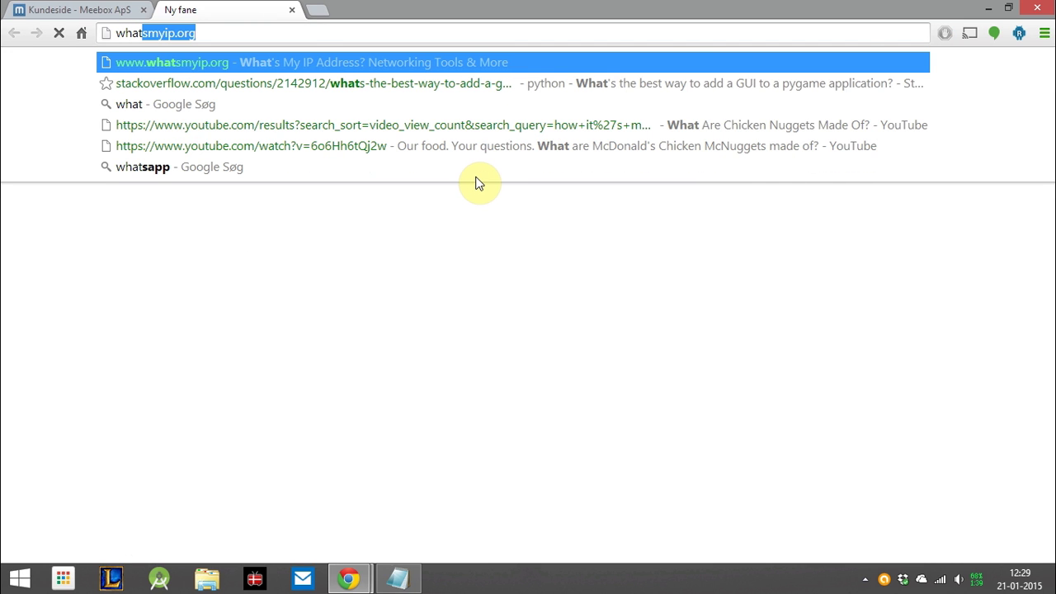
pyautogui.press('Return')
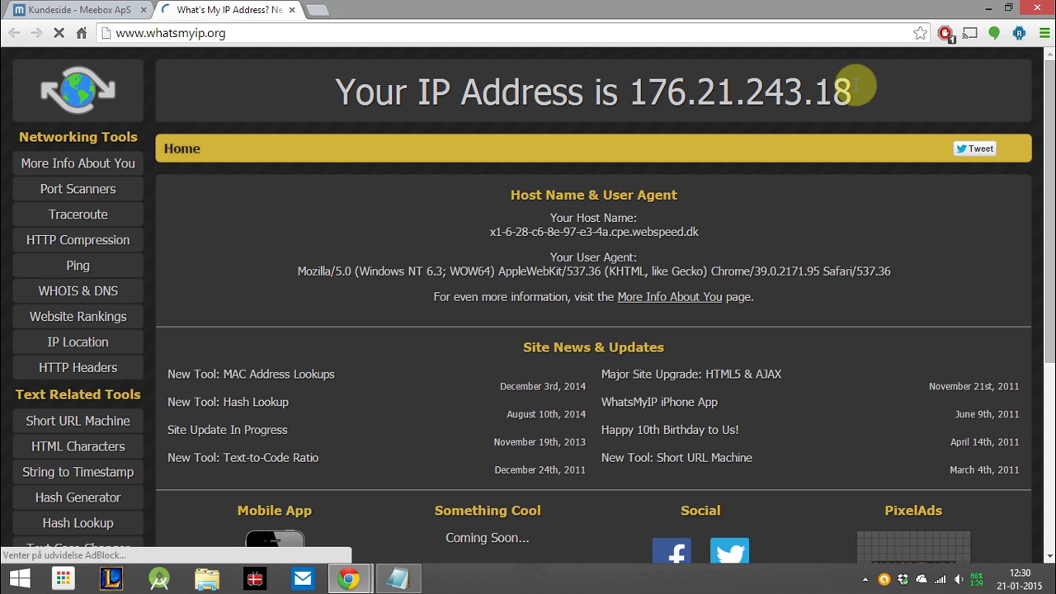
pyautogui.moveTo(834, 85); pyautogui.dragTo(636, 89)
pyautogui.hotkey('ctrl', 'c')
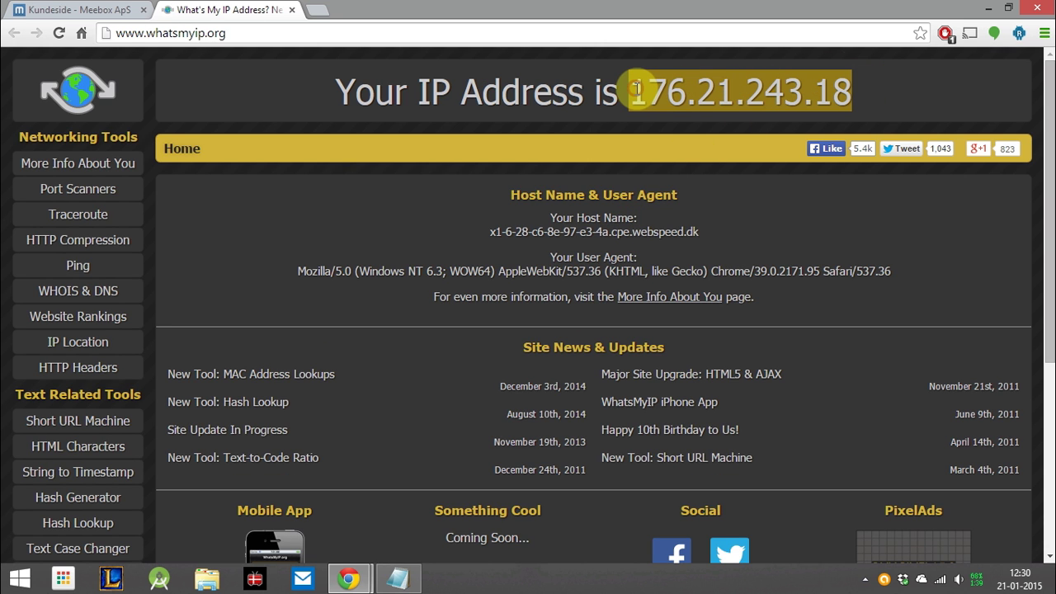
# Replace the first A record's target 77.66.80.26 with 176.21.243.18 in Meebox.
pyautogui.click(82, 10)
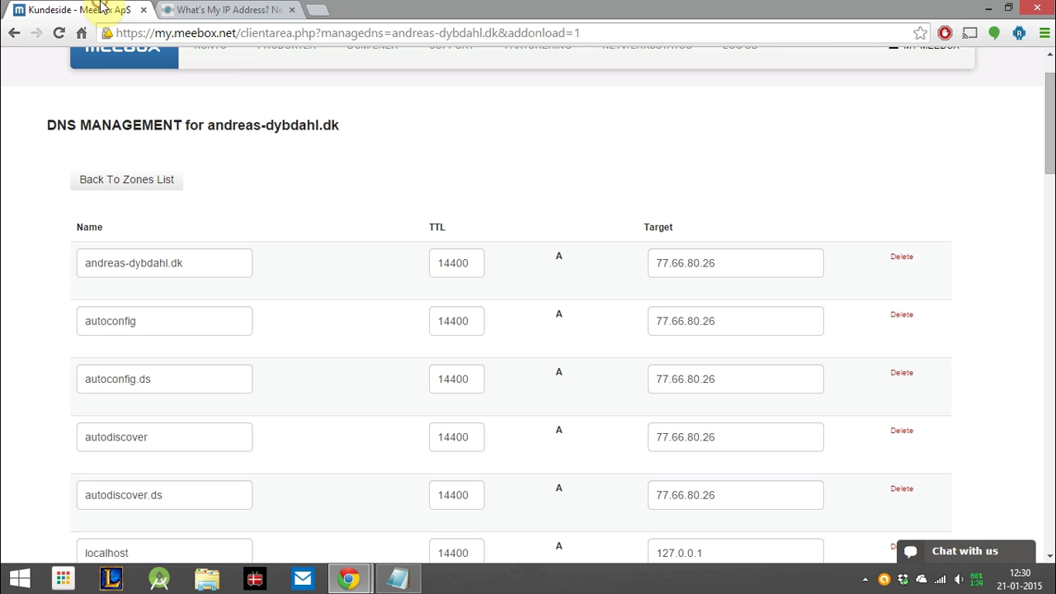
pyautogui.moveTo(745, 263); pyautogui.dragTo(602, 273)
pyautogui.hotkey('ctrl', 'v')
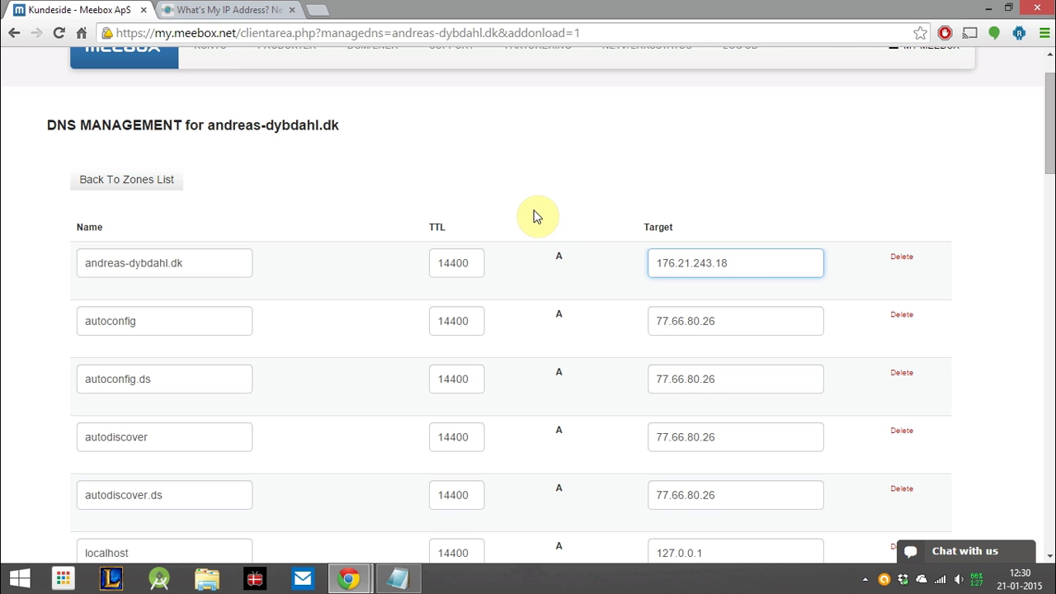
# Save the DNS record changes and close the whatsmyip tab.
pyautogui.scroll(-10, 536, 216)
pyautogui.scroll(-10, 538, 216)
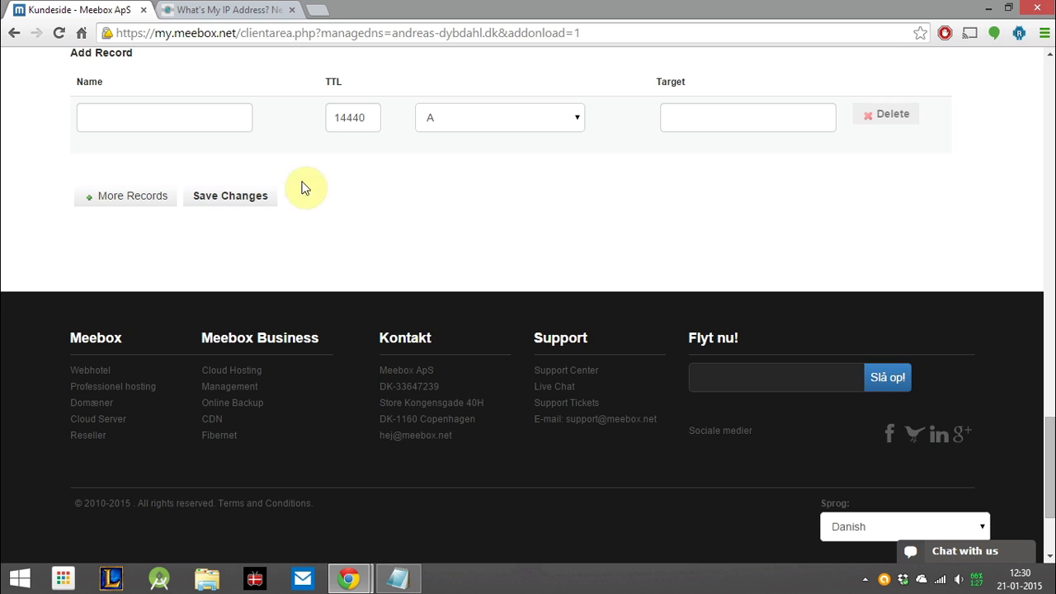
pyautogui.click(233, 197)
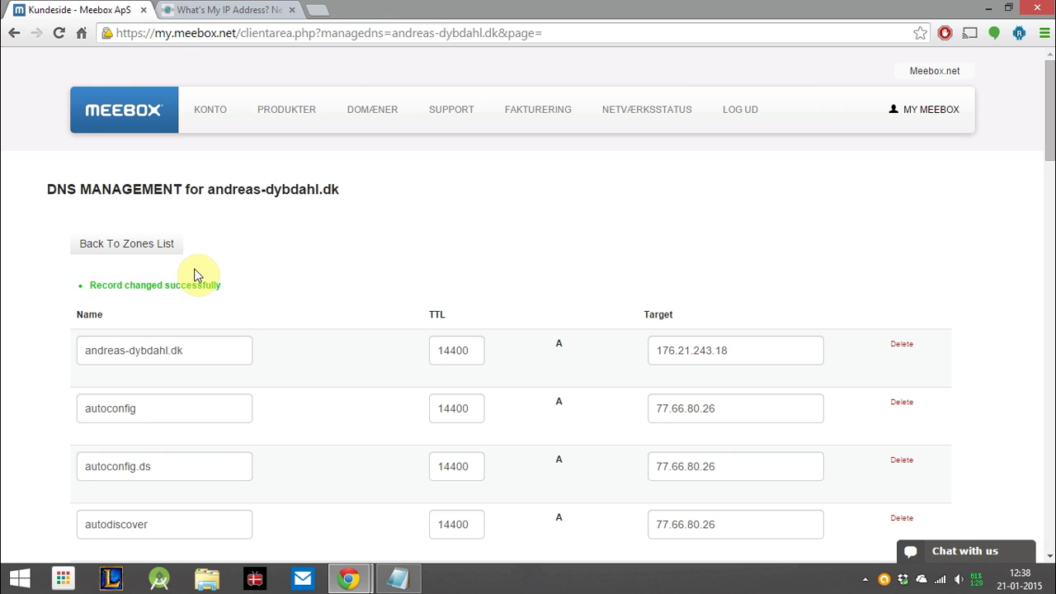
pyautogui.click(290, 10)
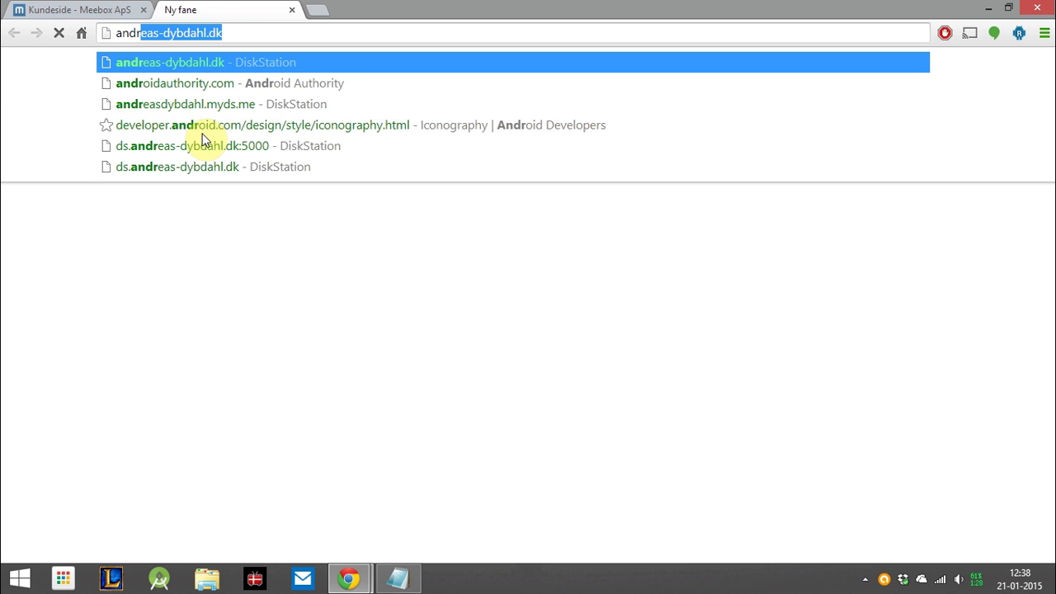
# Open andreas-dybdahl.dk in the new tab, correcting its last letter first.
pyautogui.press('BackSpace')
pyautogui.press('BackSpace')
pyautogui.write('e')
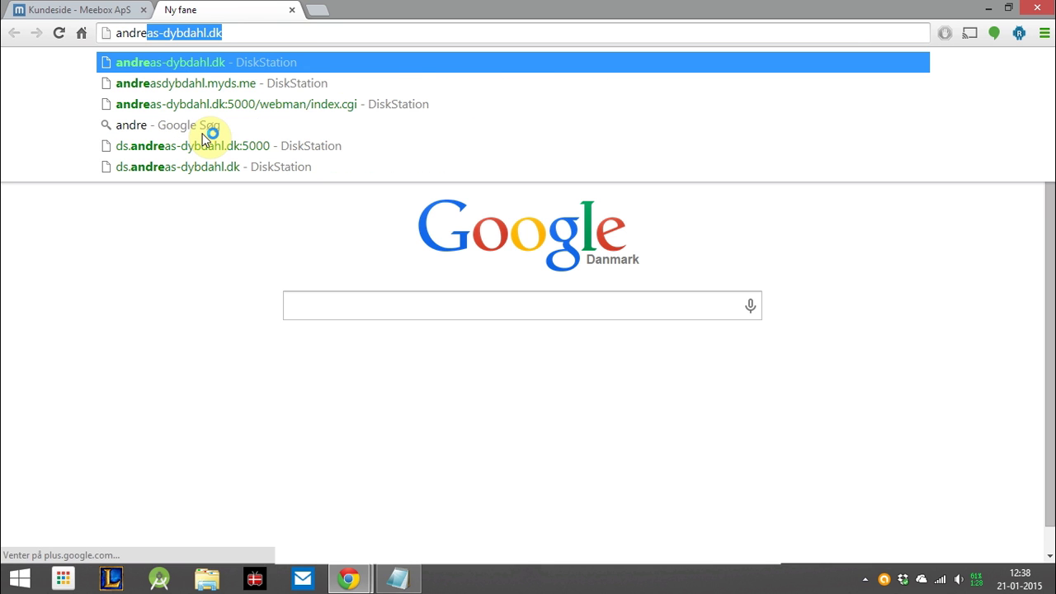
pyautogui.press('Return')
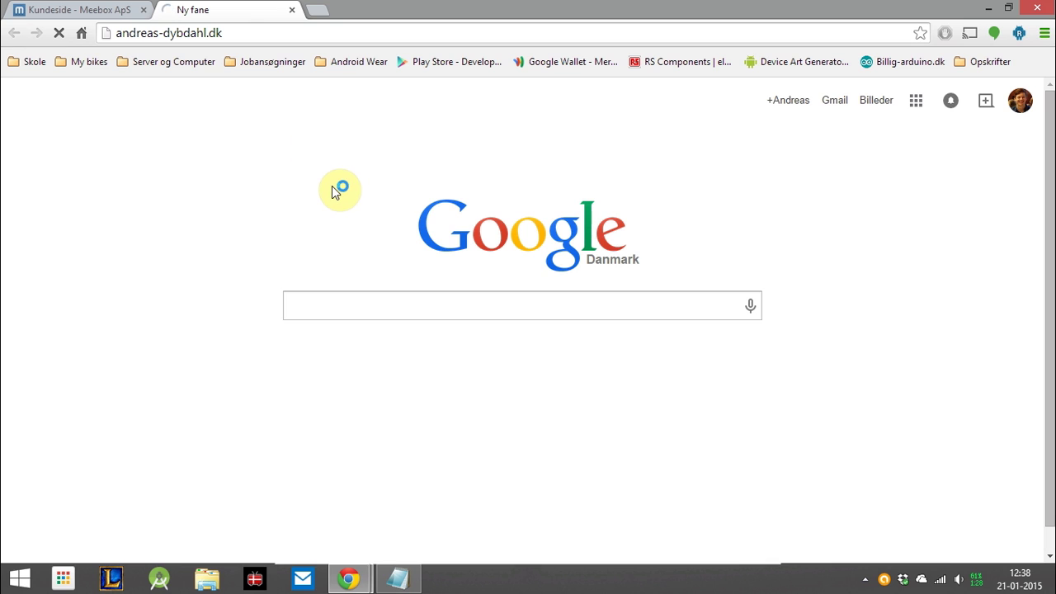